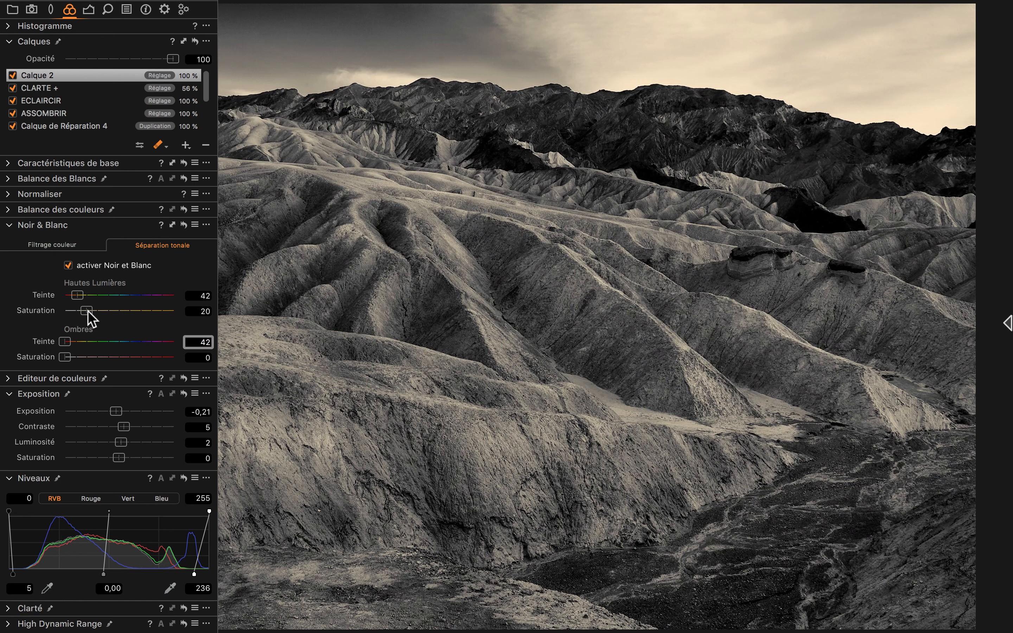
- Tone the shadows in the black-and-white split toning with hue 35 and saturation 13, and check the photo without the tools
click(83, 324)
mouse_move(64, 356)
mouse_down()
mouse_move(82, 359)
mouse_move(77, 341)
mouse_up()
key(alt+super+t)
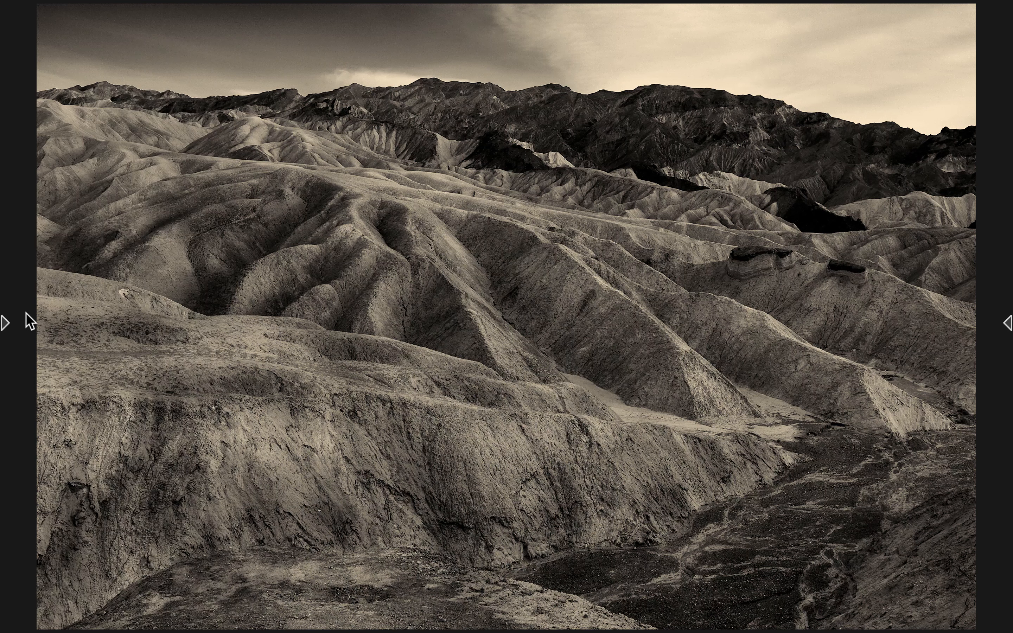
mouse_move(6, 327)
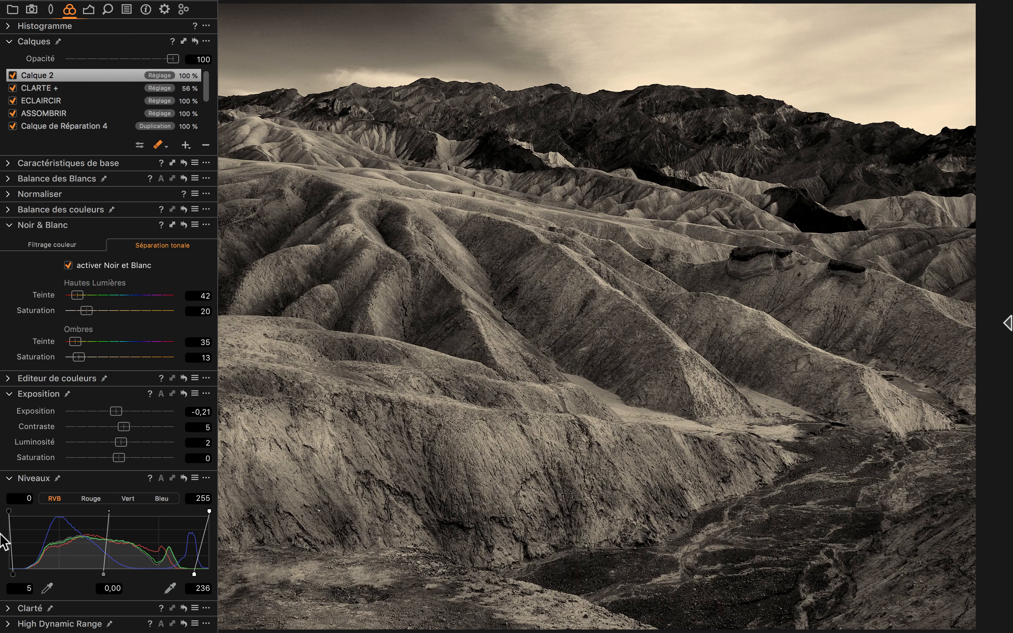
- Collapse the Niveaux tool and add the Vignettage tool to the colour tool set
click(7, 478)
right_click(61, 557)
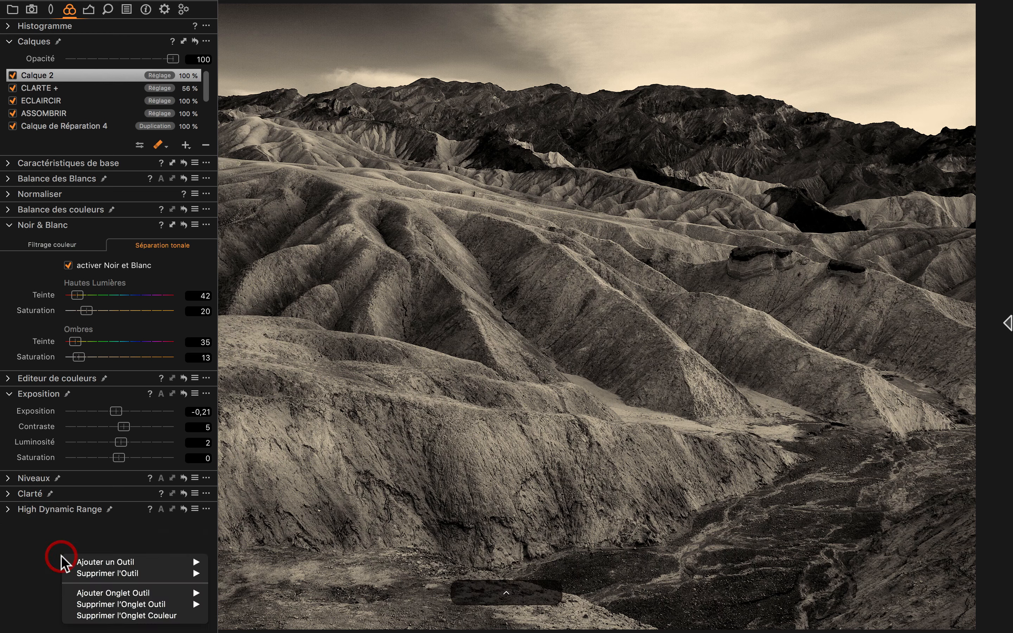
mouse_move(84, 563)
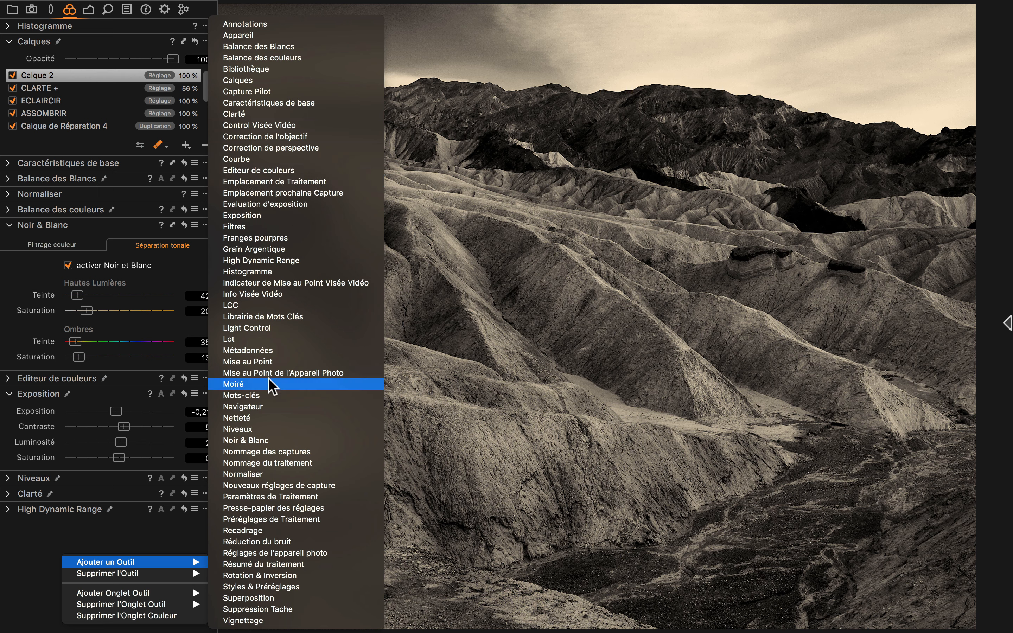
click(243, 621)
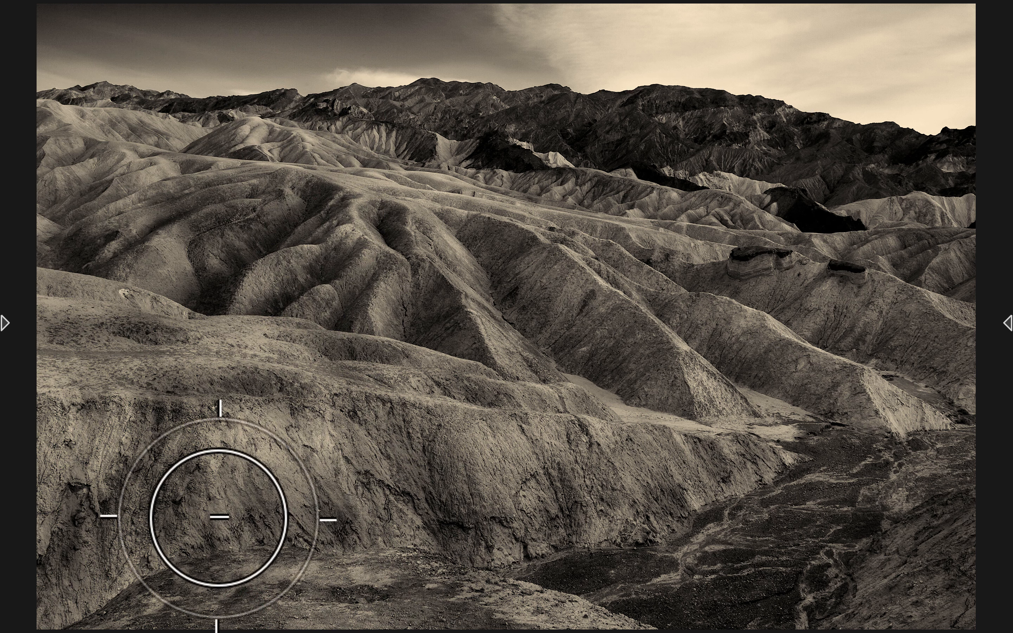
mouse_move(8, 329)
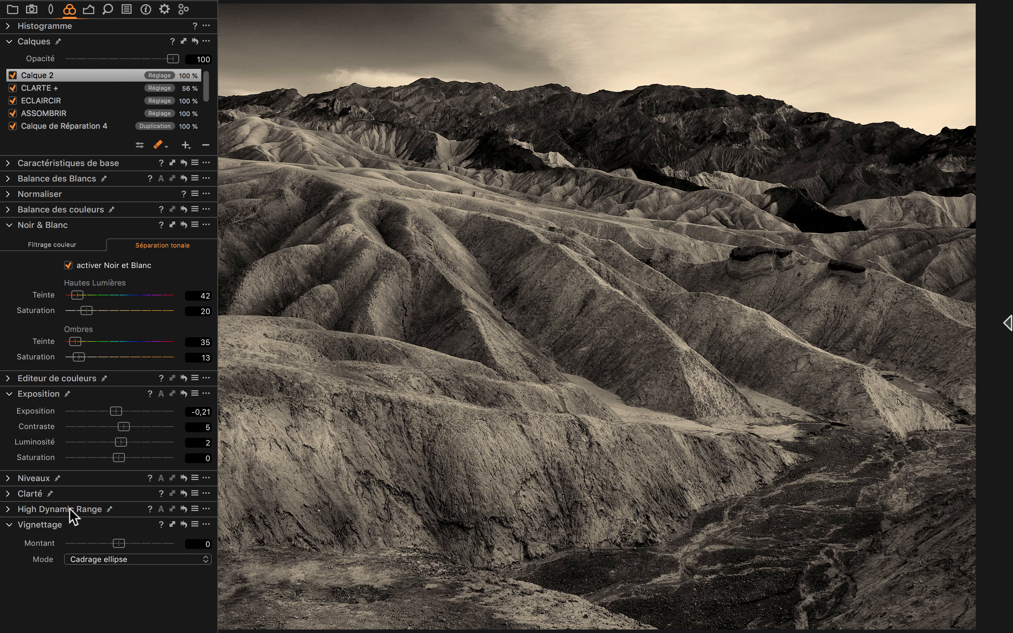
- Float the Vignettage tool over the photo and apply a vignette of -0,31 in Cadrage circulaire mode
drag(35, 524, 767, 557)
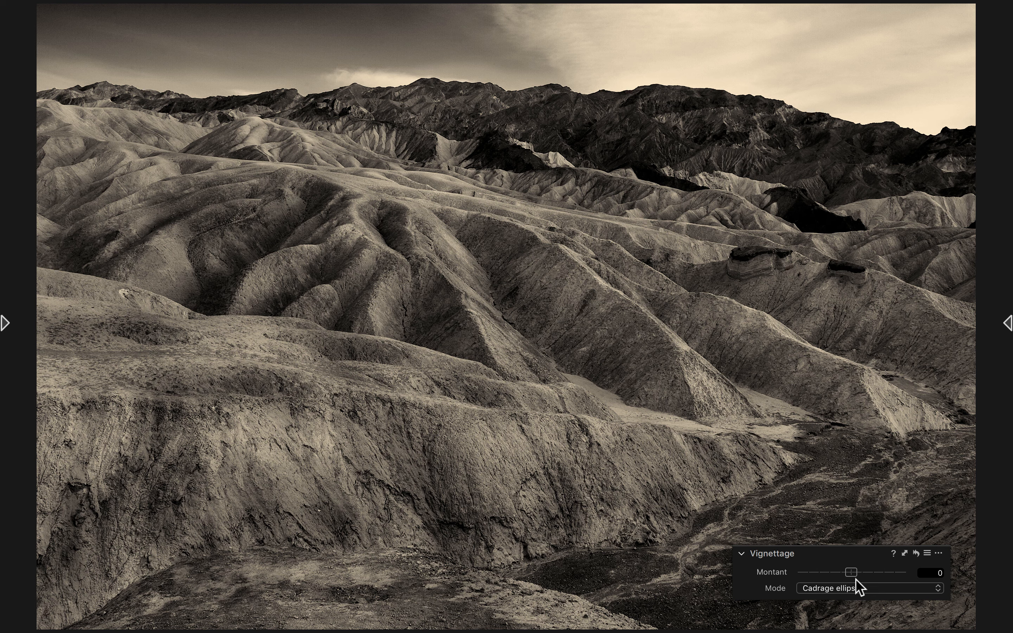
mouse_move(854, 571)
mouse_down()
mouse_move(866, 574)
mouse_move(845, 574)
mouse_up()
click(841, 589)
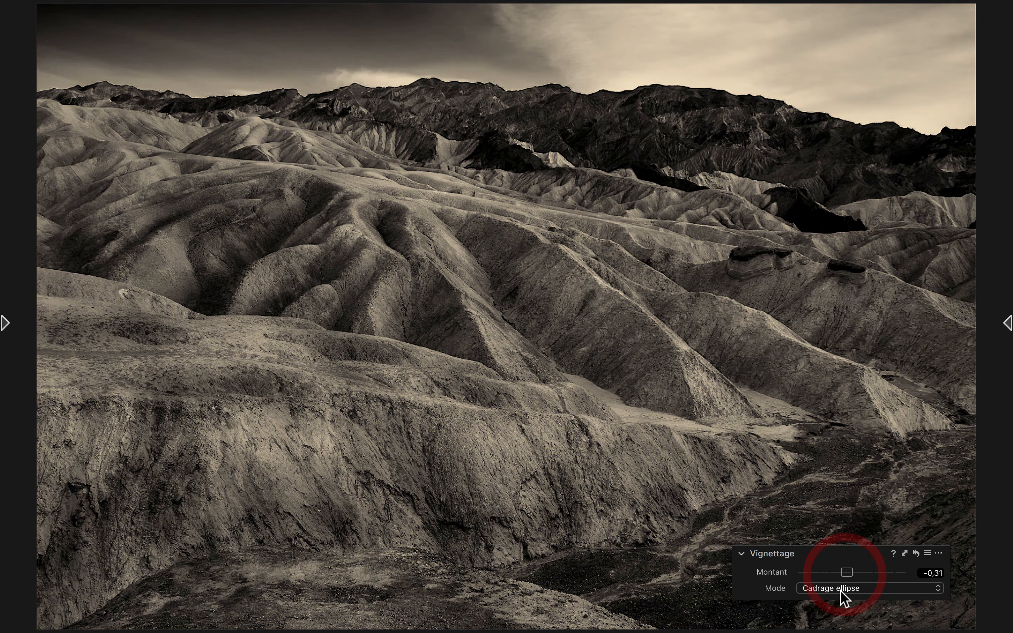
click(839, 597)
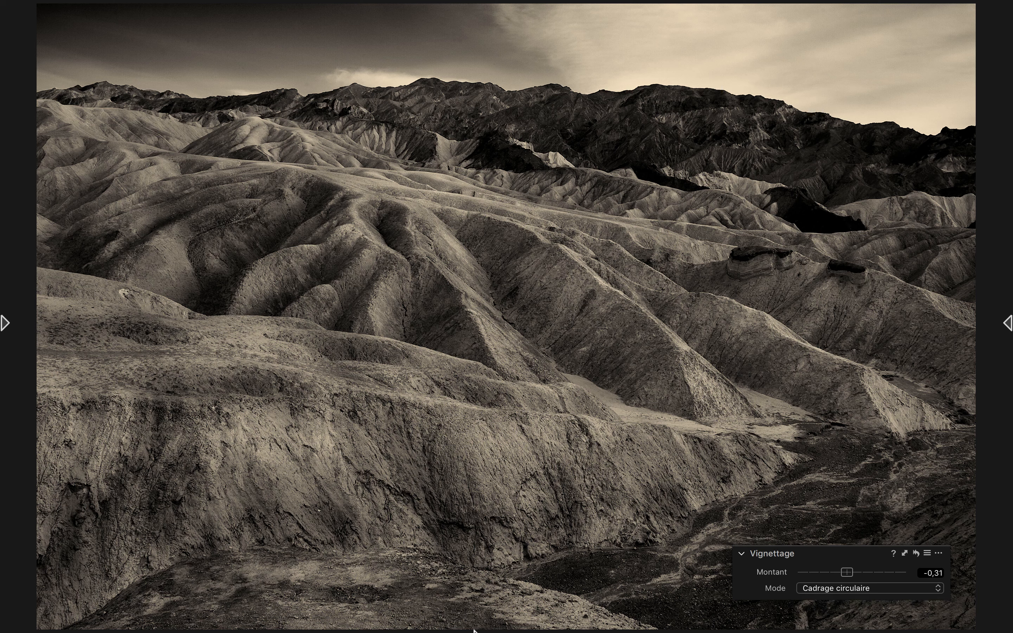
- Dock the floating Vignettage tool back below High Dynamic Range
drag(777, 554, 95, 579)
click(161, 408)
click(5, 323)
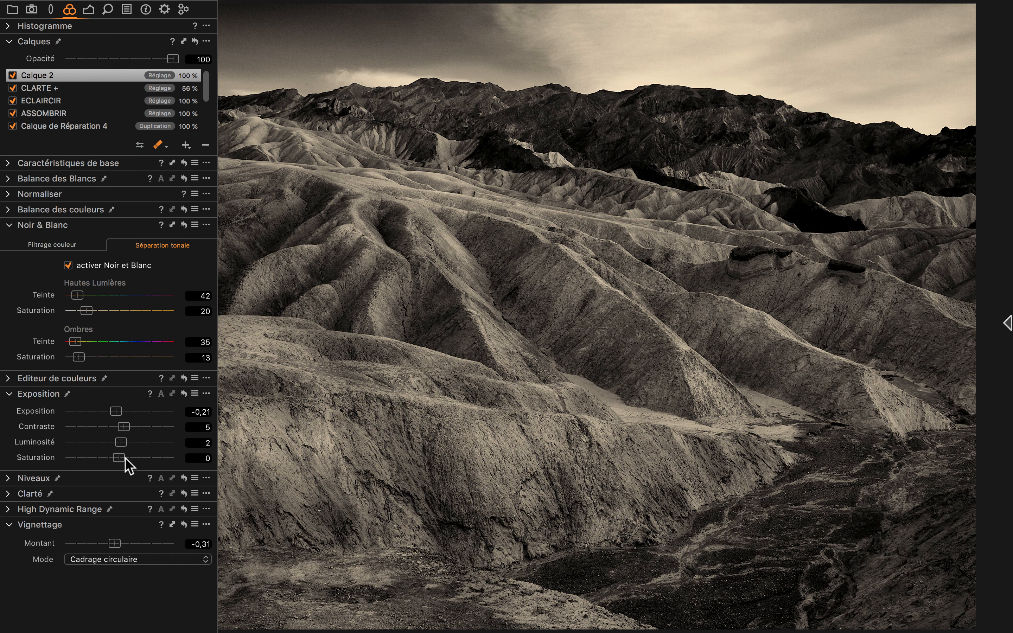
- Expand High Dynamic Range and set Ombre to 12 on the Fond layer
click(9, 510)
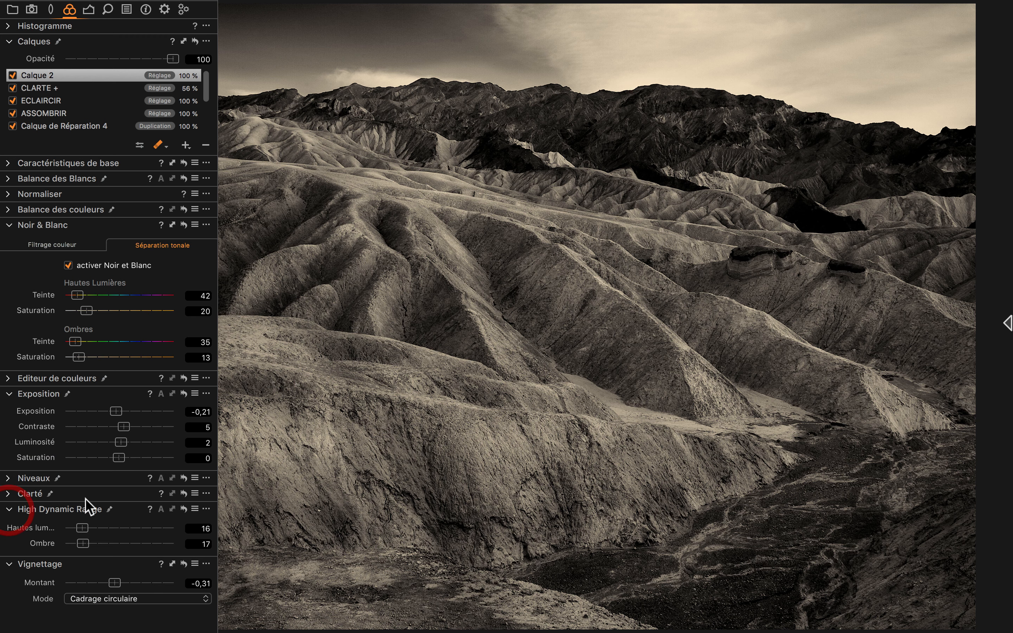
drag(83, 544, 90, 546)
drag(199, 98, 202, 132)
click(36, 129)
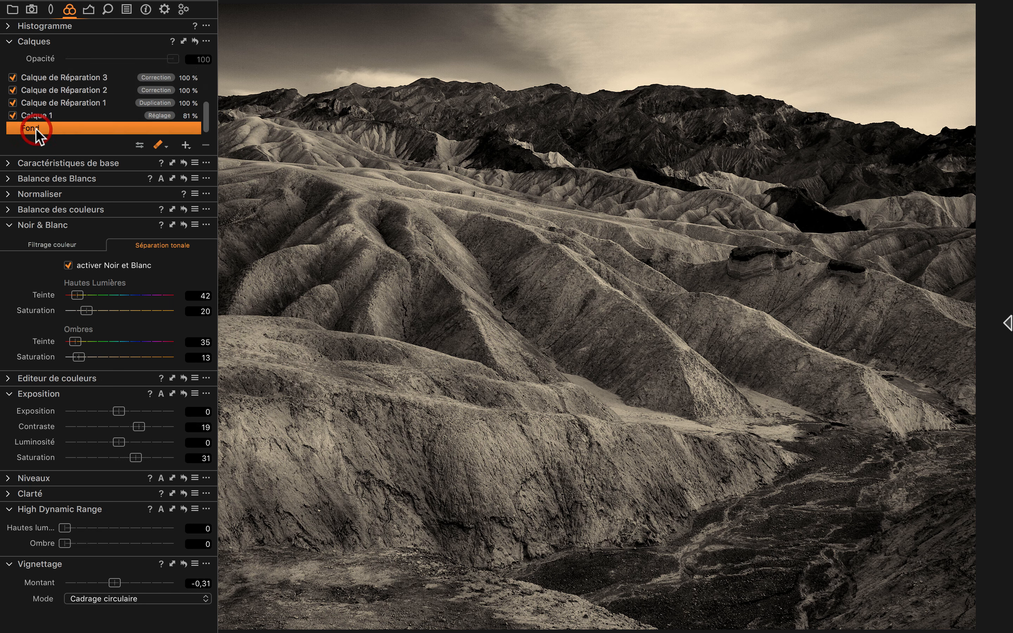
drag(64, 545, 89, 544)
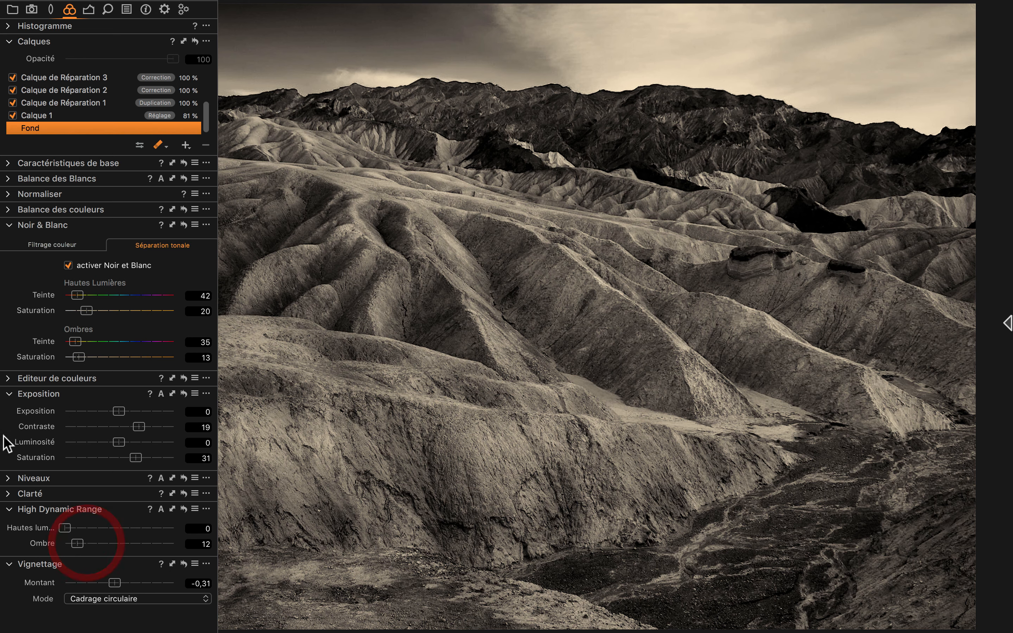
- Set the RGB black point in Niveaux to 8 on the Fond layer and check the photo without the tools
click(21, 478)
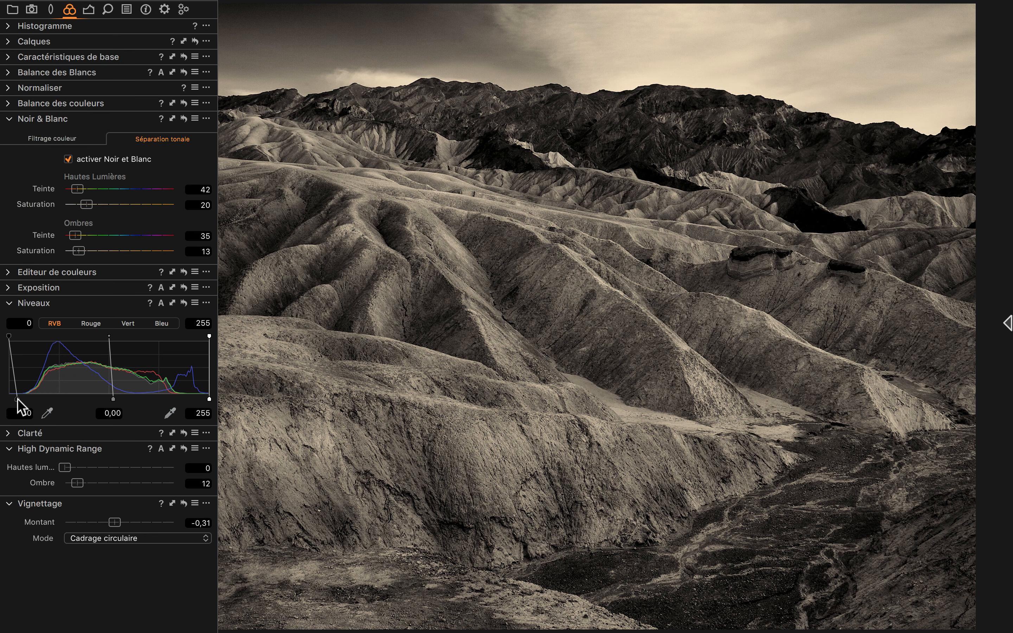
drag(17, 400, 15, 401)
key(p)
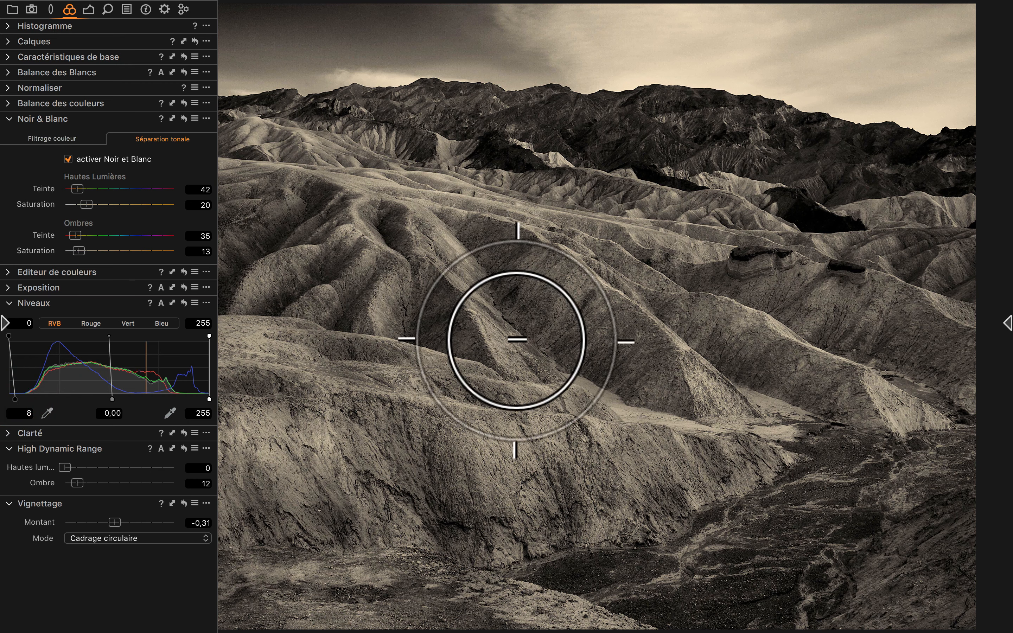
key(super+alt+t)
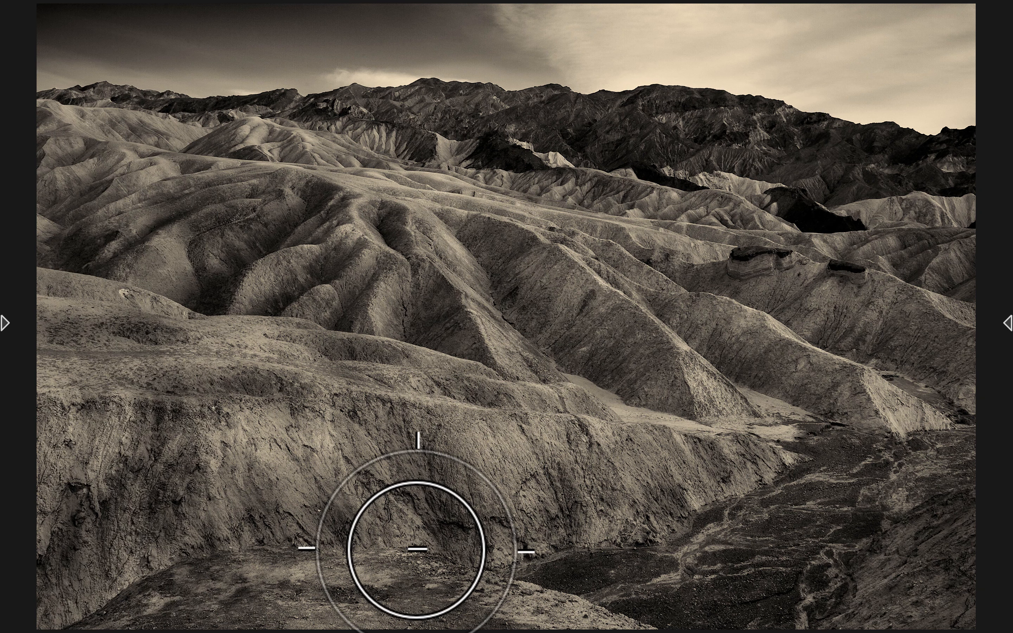
mouse_move(7, 324)
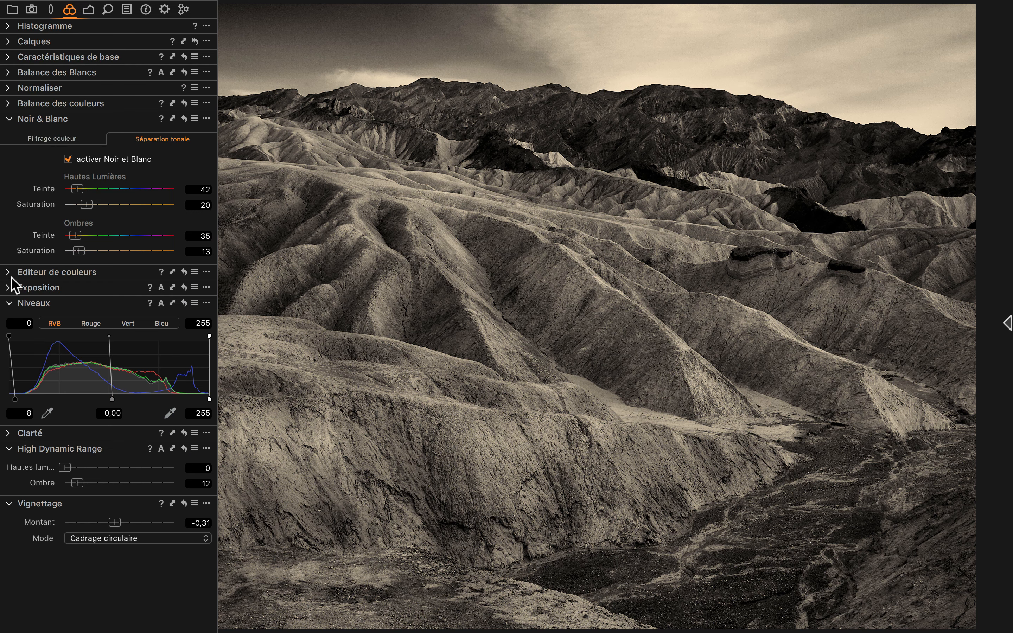
- Add the Courbe tool to the colour tool set and switch it to the Luma channel
right_click(28, 567)
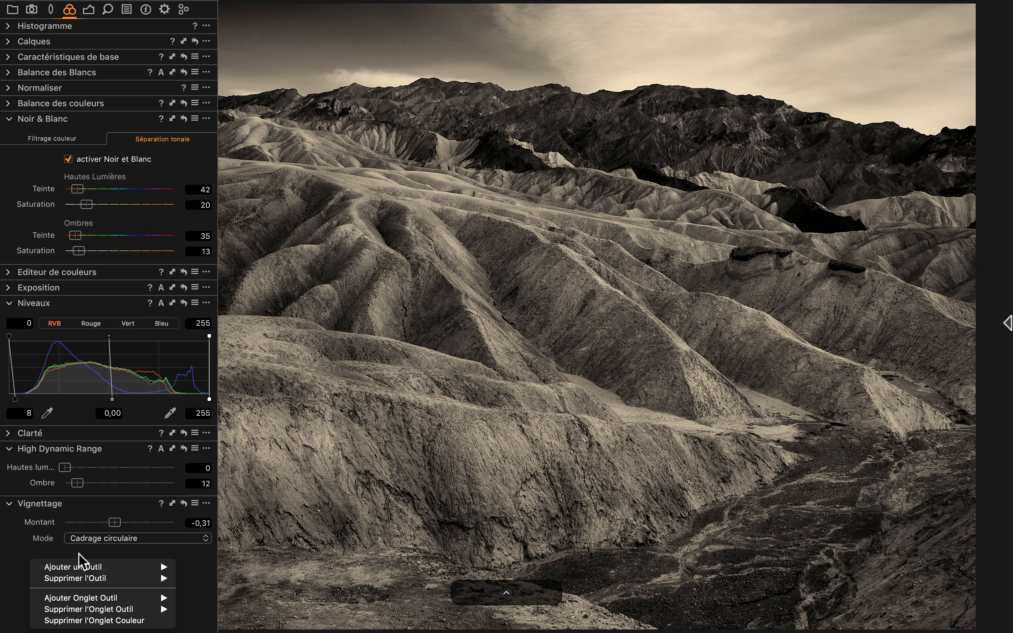
mouse_move(77, 565)
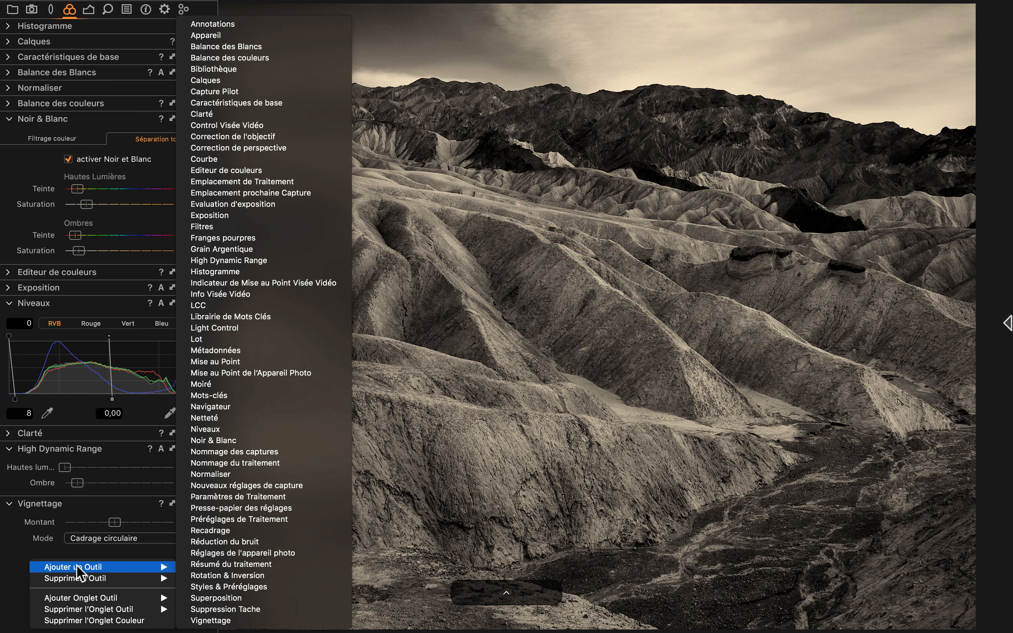
click(194, 159)
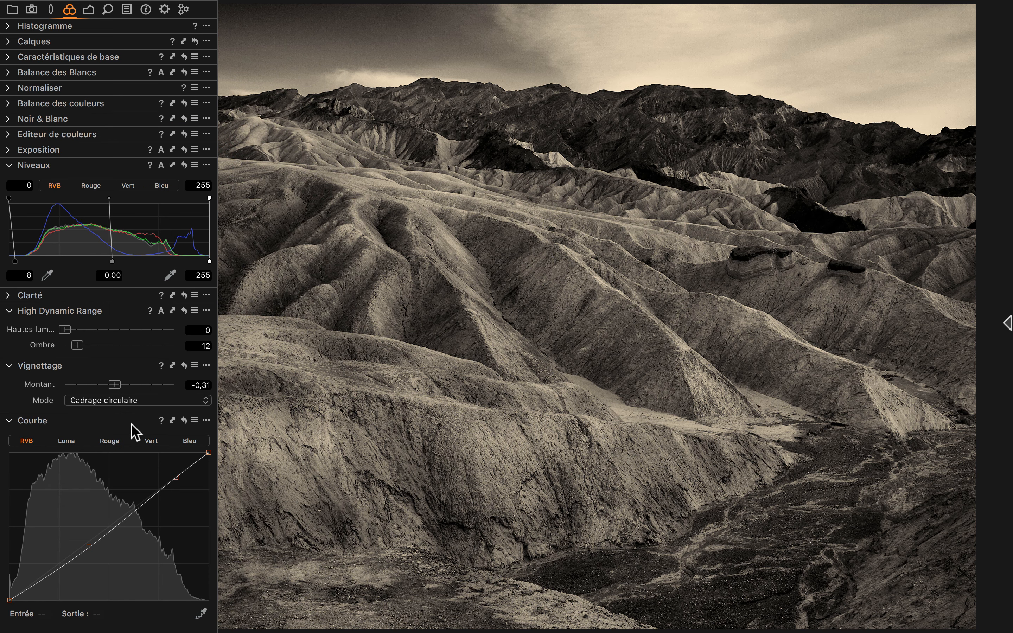
click(67, 444)
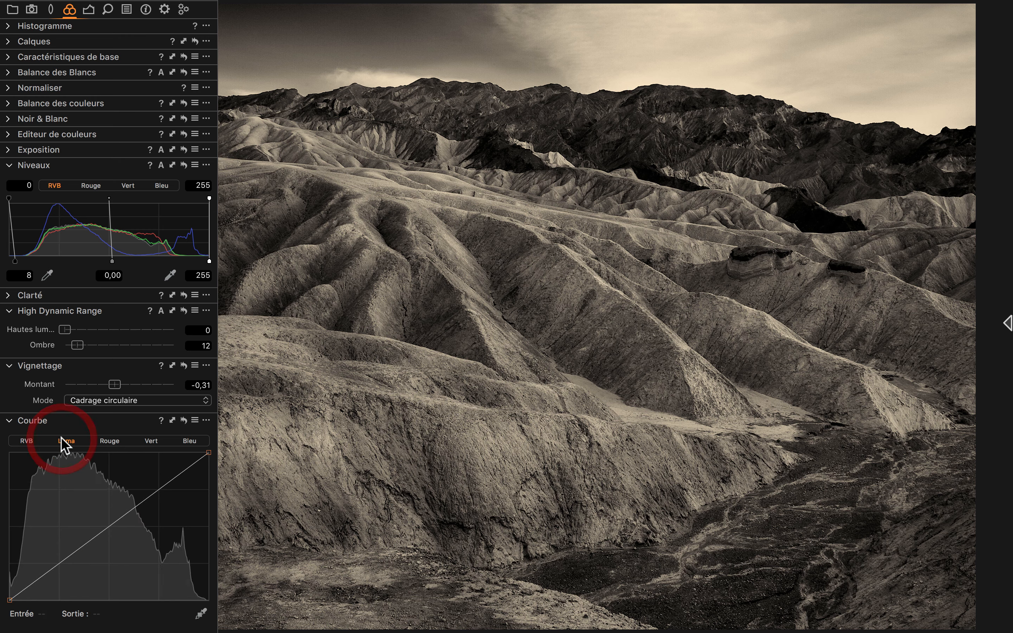
key(super+t)
mouse_move(4, 359)
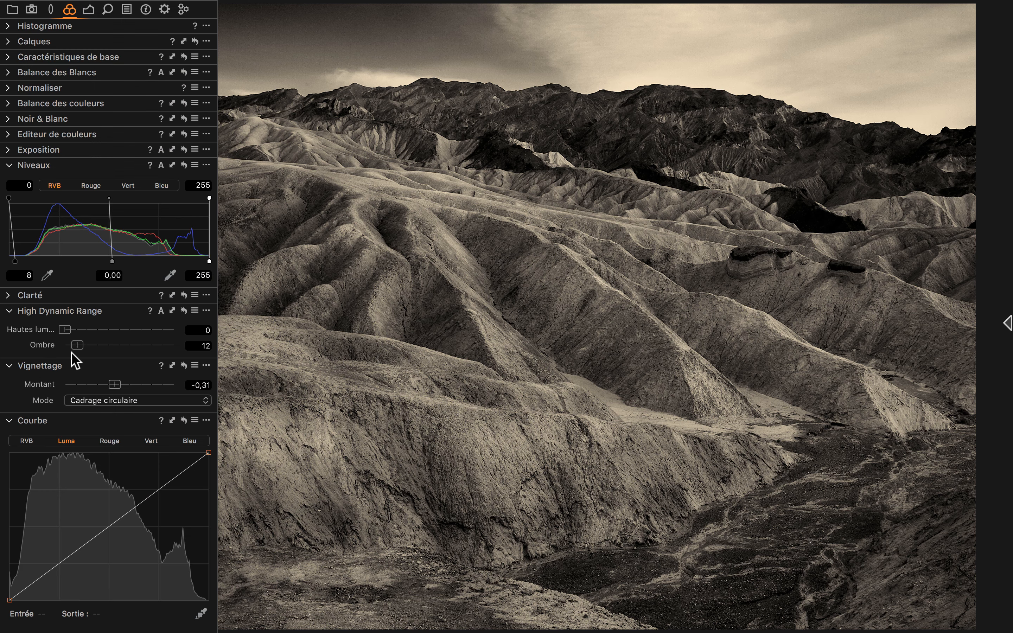
- Float the Courbe tool and shape the Luma curve with a highlight anchor, a lowered midtone and shadow points at 25/27 and 63/55, comparing before and after
drag(47, 422, 766, 397)
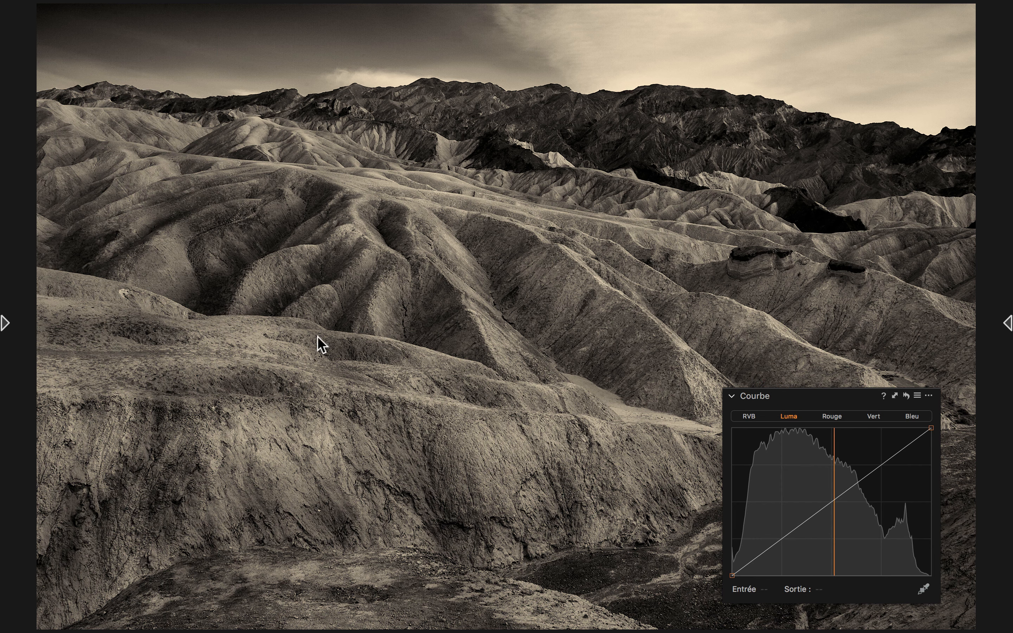
click(880, 465)
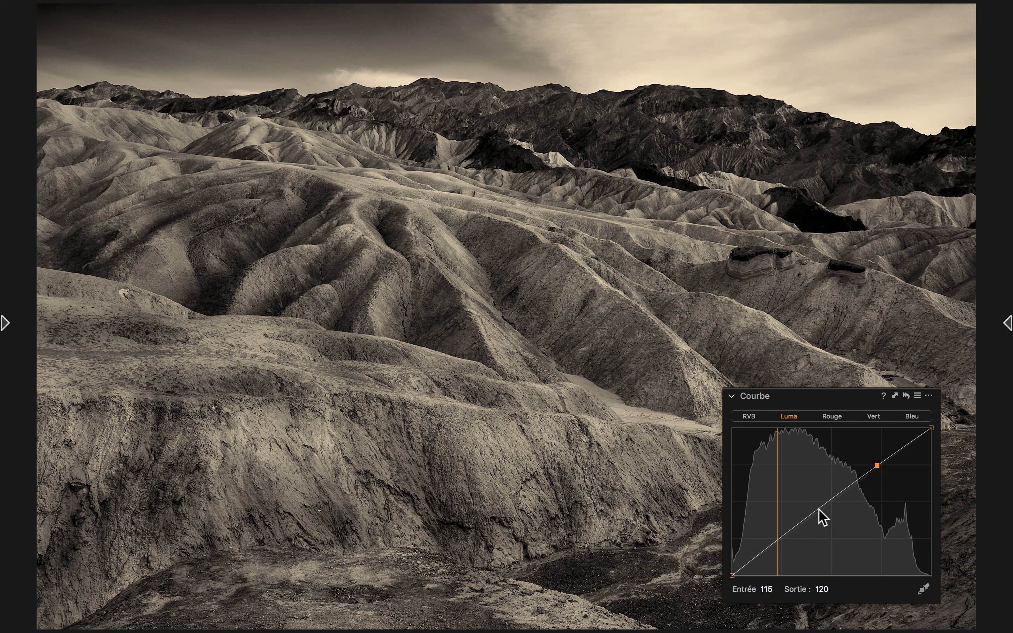
drag(822, 514, 822, 514)
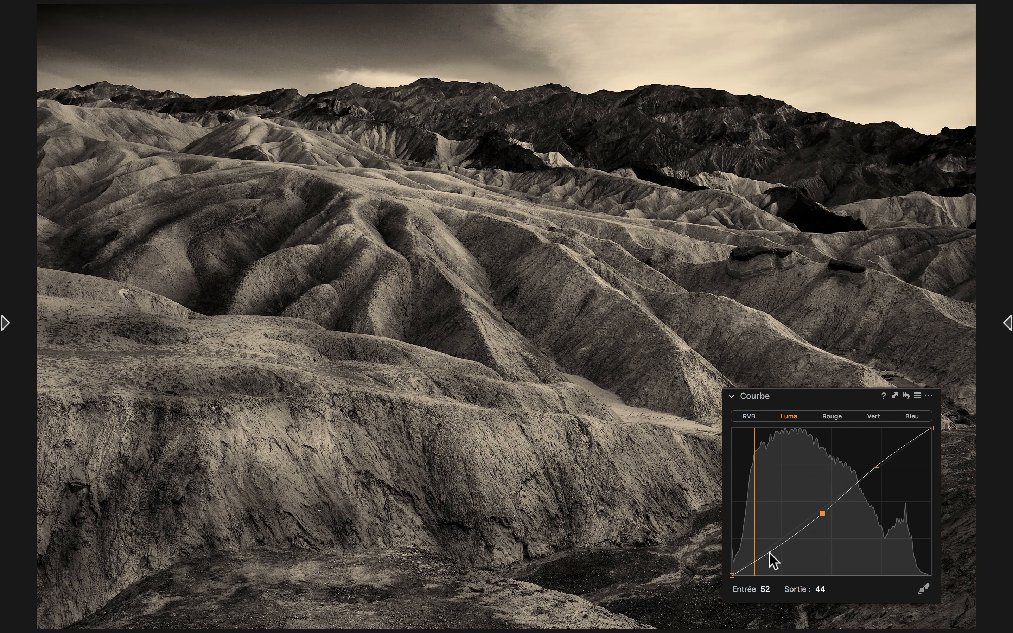
drag(766, 547, 753, 560)
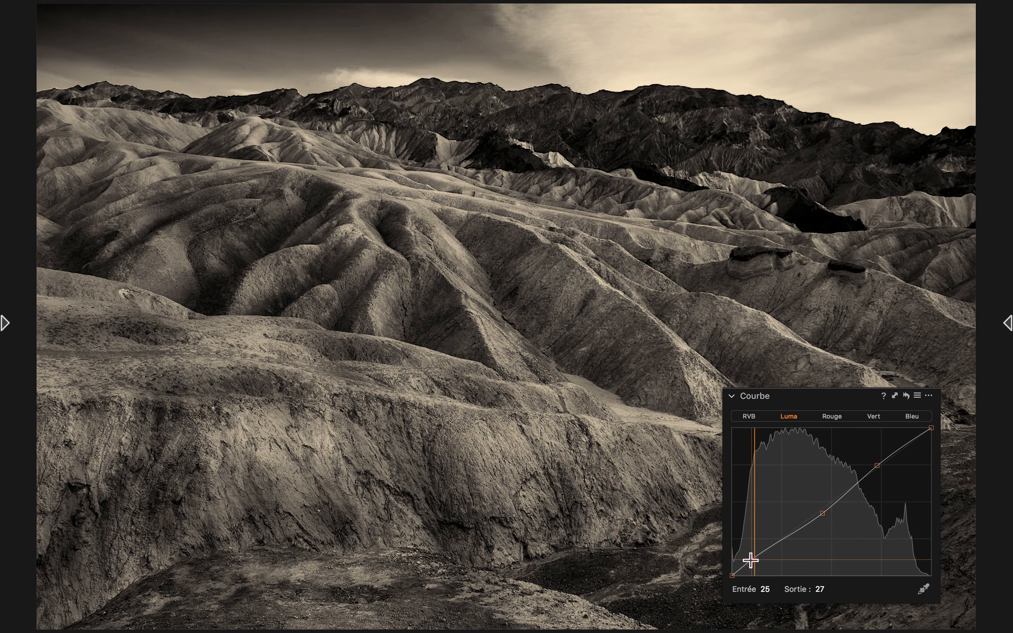
click(781, 545)
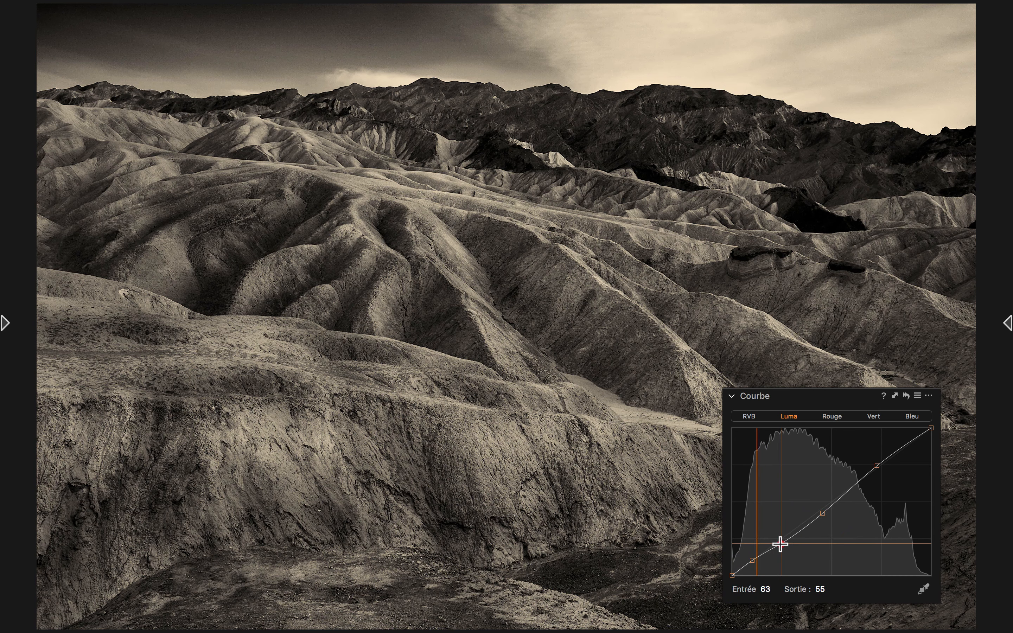
click(751, 562)
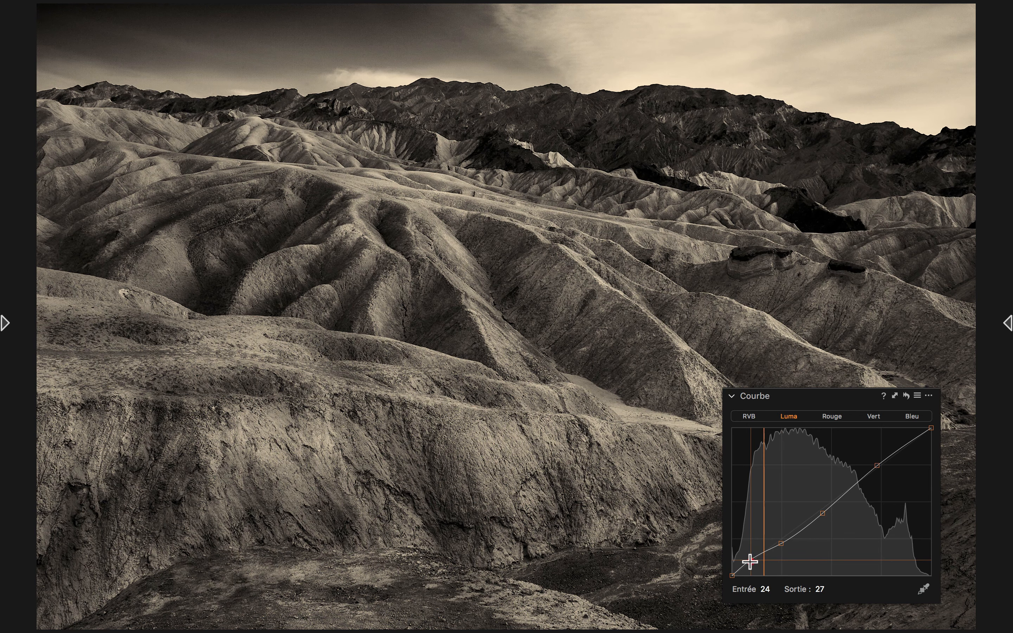
click(750, 561)
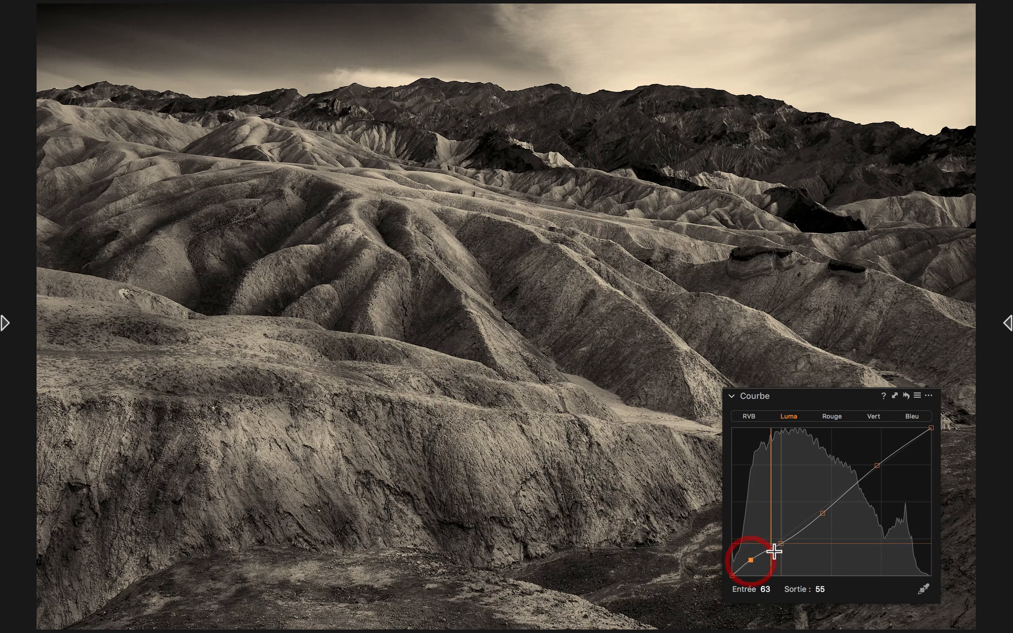
alt+click(906, 395)
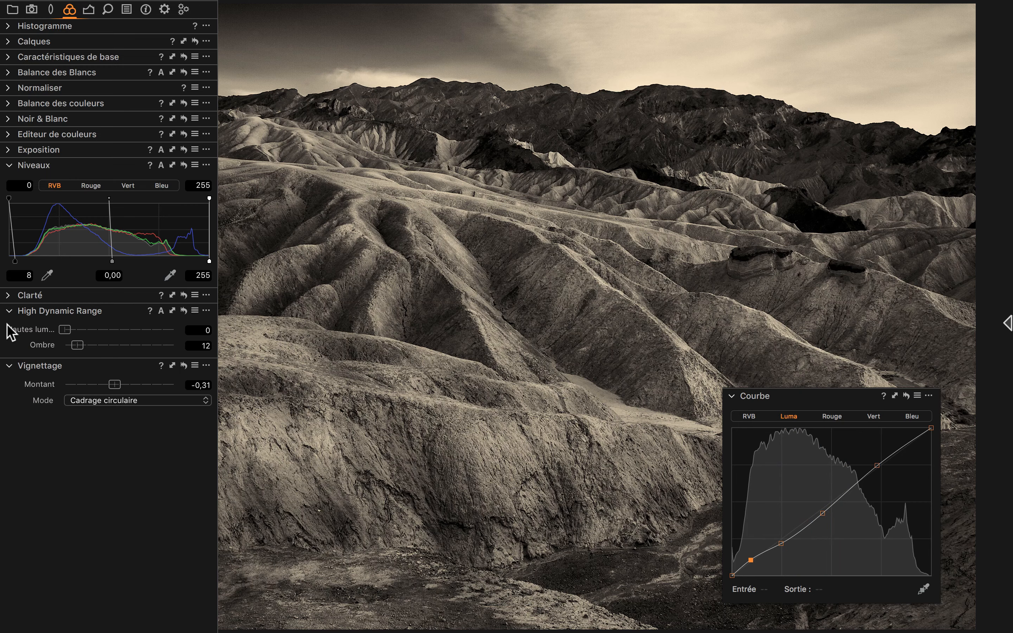
- Dock the floating Courbe tool back below Vignettage and collapse it
drag(771, 396, 105, 451)
click(113, 391)
click(156, 403)
mouse_move(5, 325)
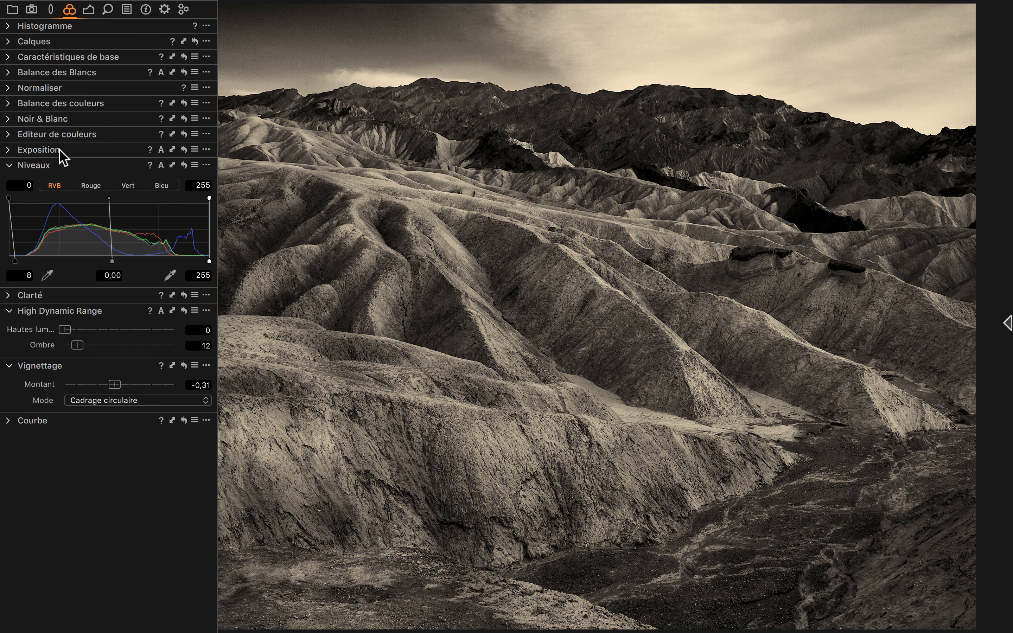
- Add a new empty adjustment layer in Calques above the existing layers
click(7, 42)
click(187, 147)
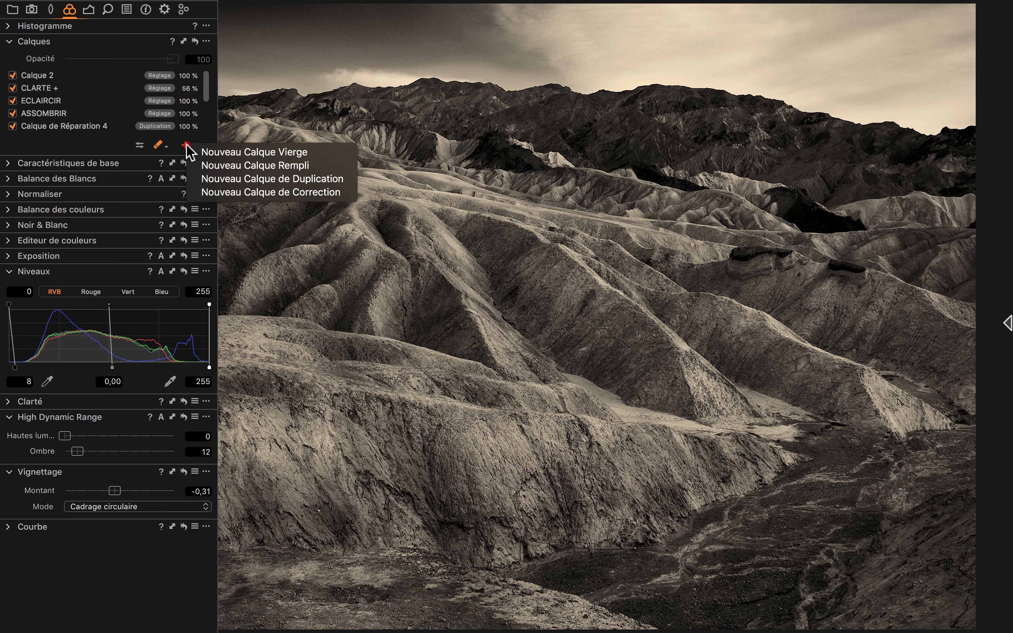
click(209, 153)
- Draw a slightly tilted gradient mask on the new layer, from the base of the foreground slope up to its ridge
click(158, 147)
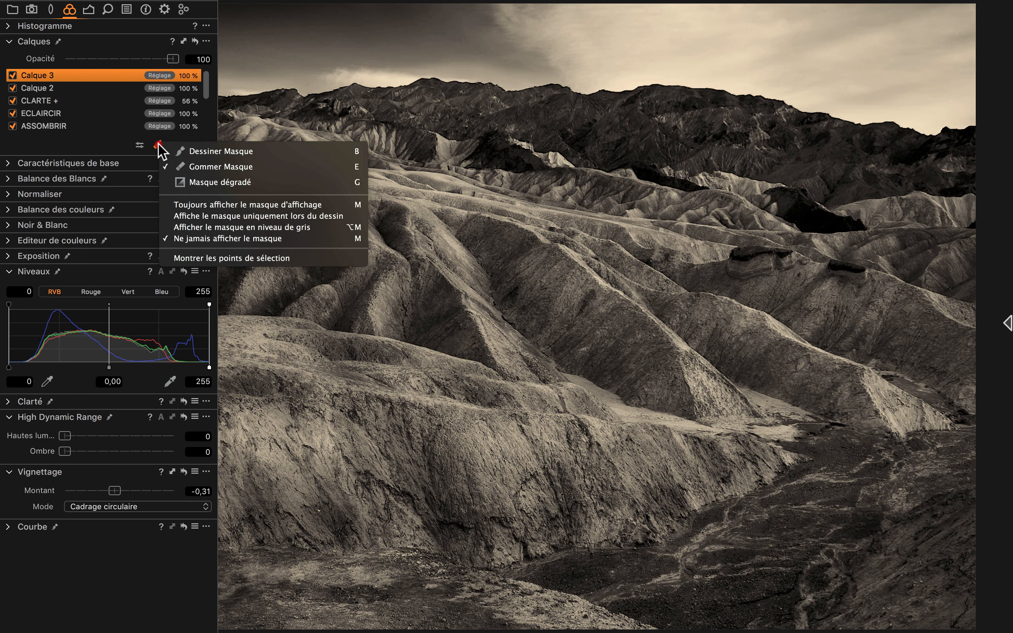
click(201, 182)
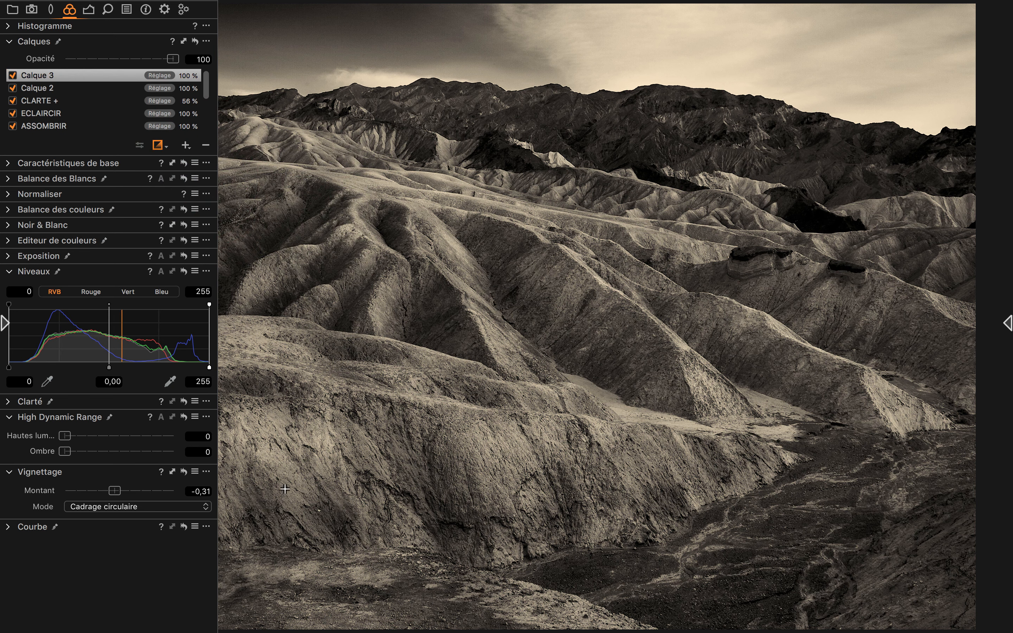
key(super+alt+t)
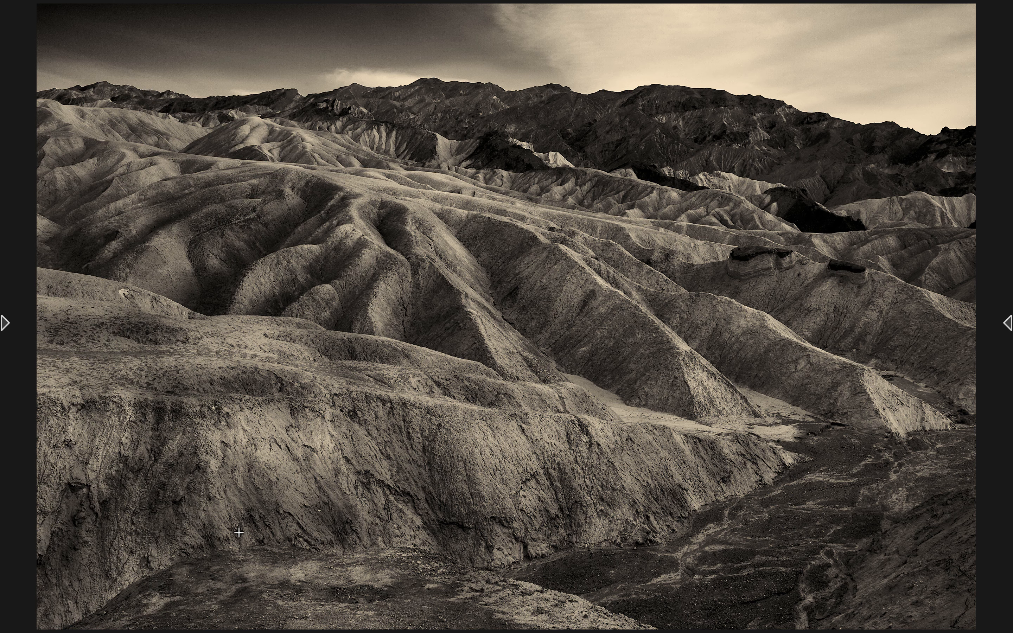
mouse_move(246, 551)
mouse_down()
mouse_move(303, 378)
mouse_move(271, 357)
mouse_move(292, 367)
mouse_up()
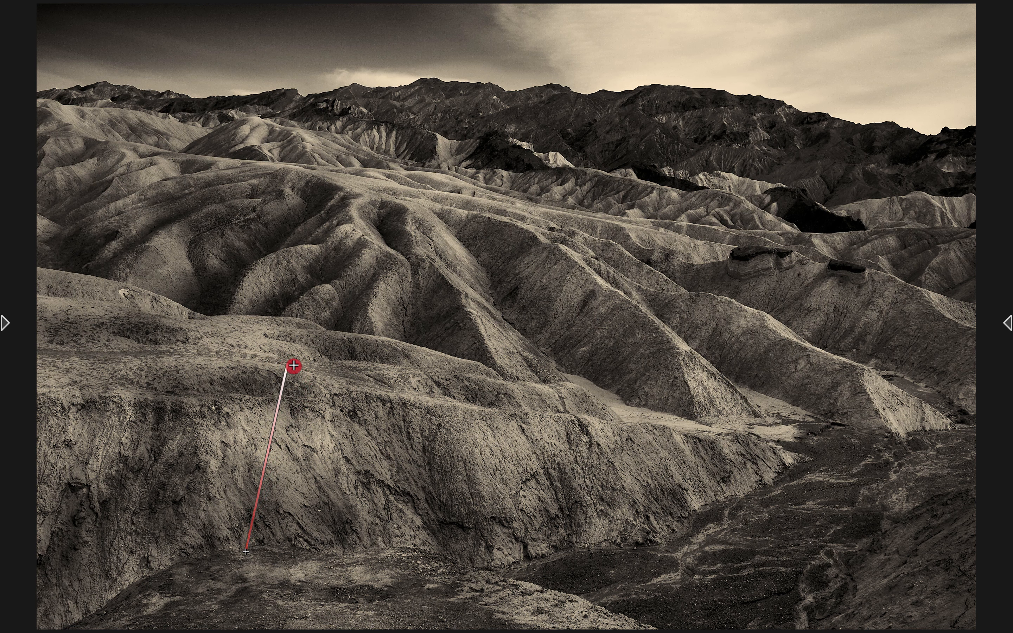
key(b)
- Lower Exposition to -0,1 on the gradient-masked layer and check the photo without the tools
mouse_move(4, 321)
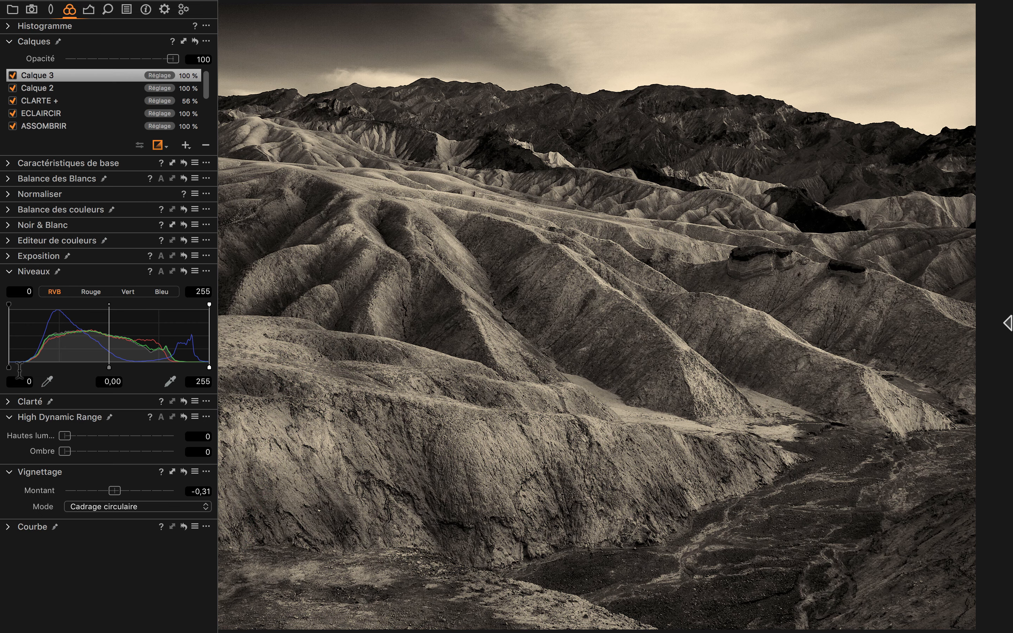
click(10, 257)
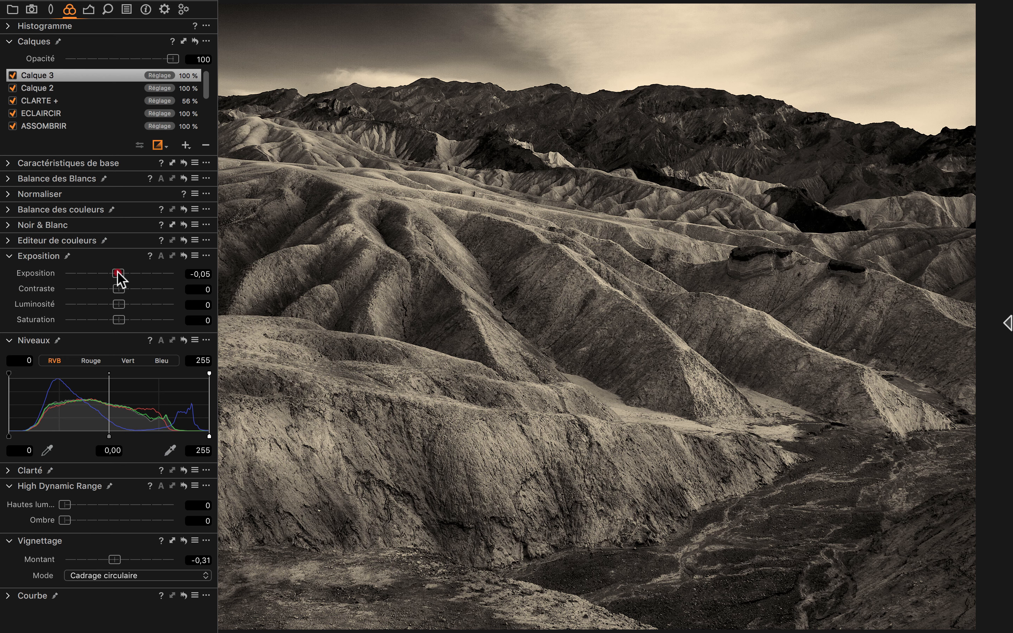
mouse_move(118, 273)
mouse_down()
mouse_move(108, 273)
mouse_move(117, 273)
mouse_up()
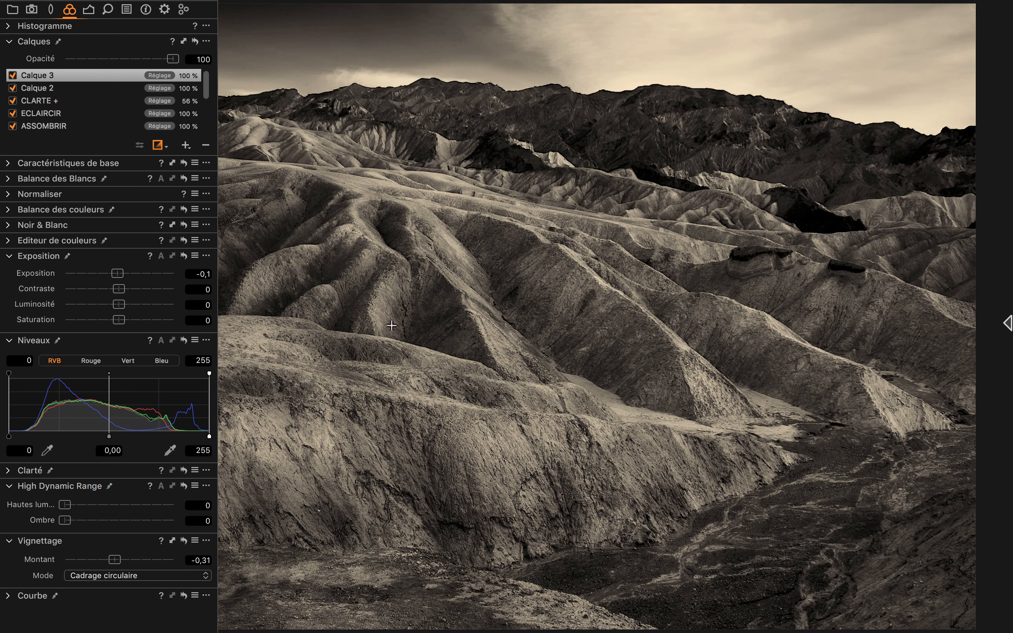
key(alt+super+t)
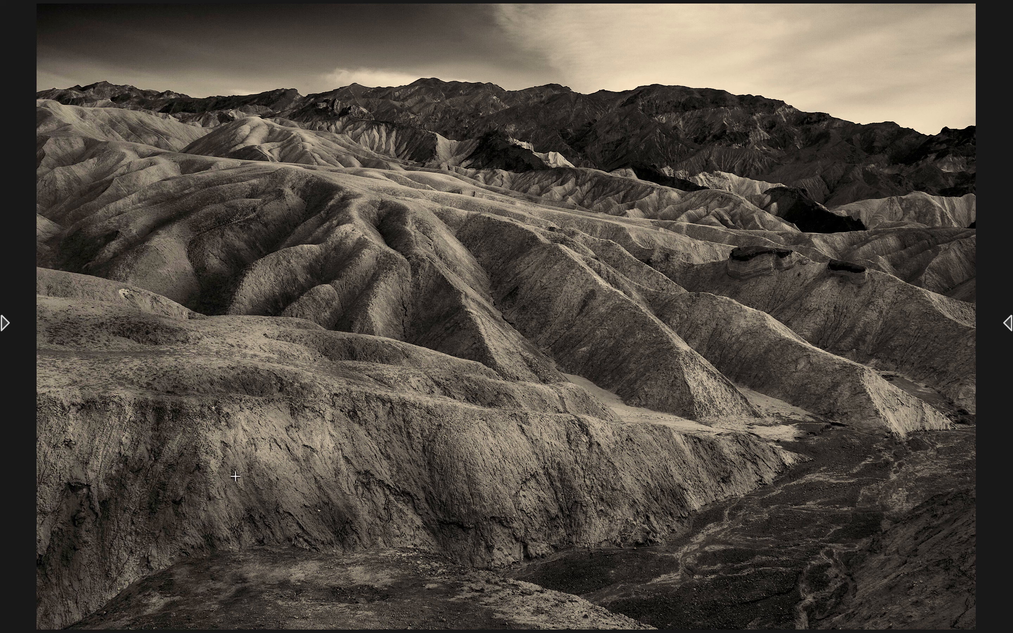
click(2, 329)
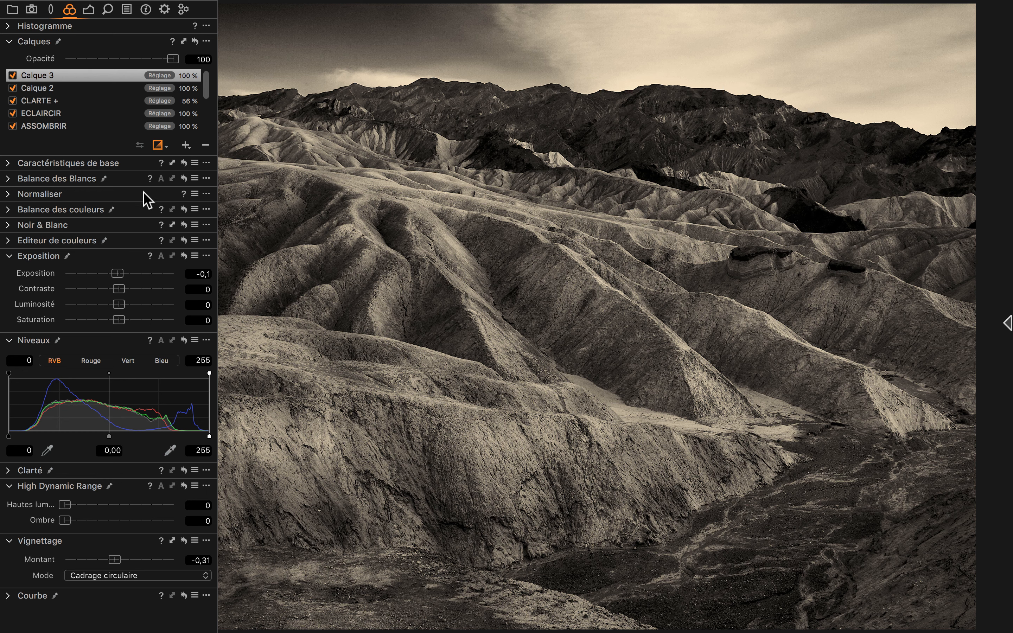
- Add film grain of type Grain riche en sels d'argent with Impact 79 and Granularité 39
click(107, 9)
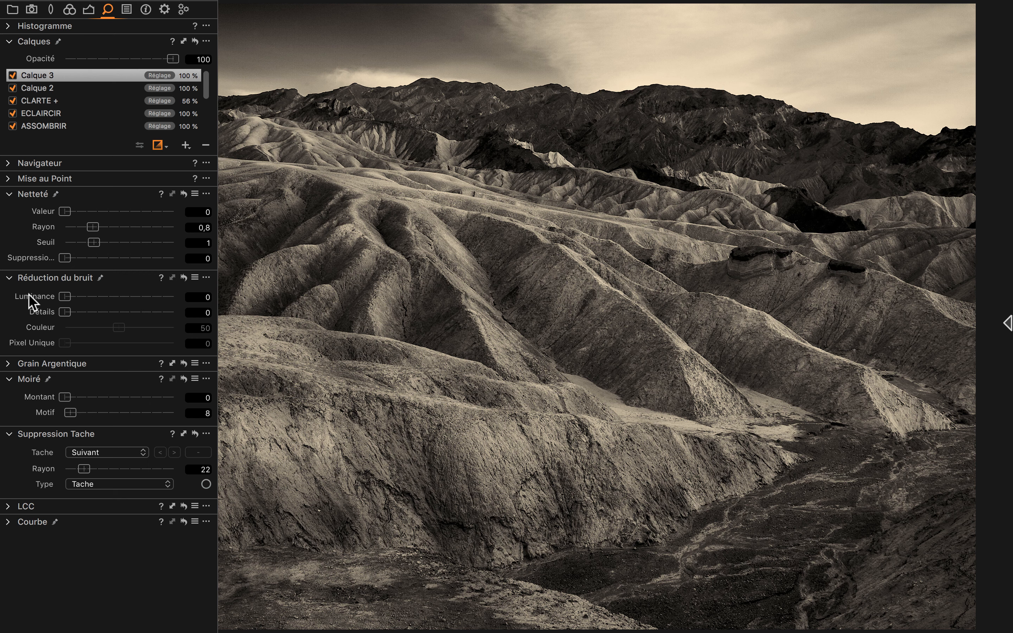
click(10, 364)
click(88, 383)
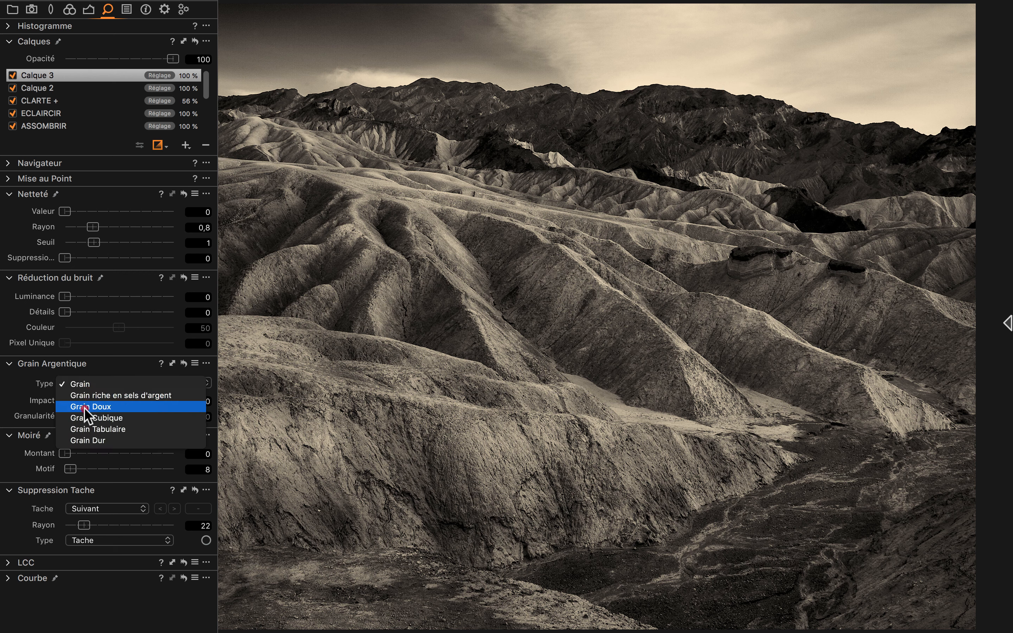
click(86, 397)
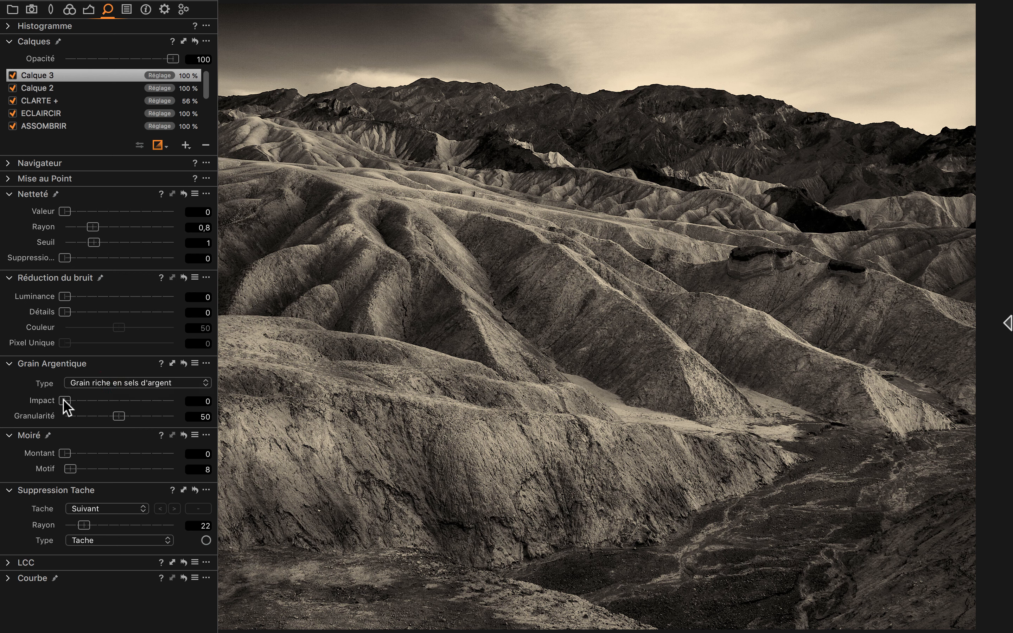
drag(90, 402, 150, 402)
click(109, 401)
- Check the grainy photo without the tools, then leave full-screen mode to return to the windowed workspace
key(super+t)
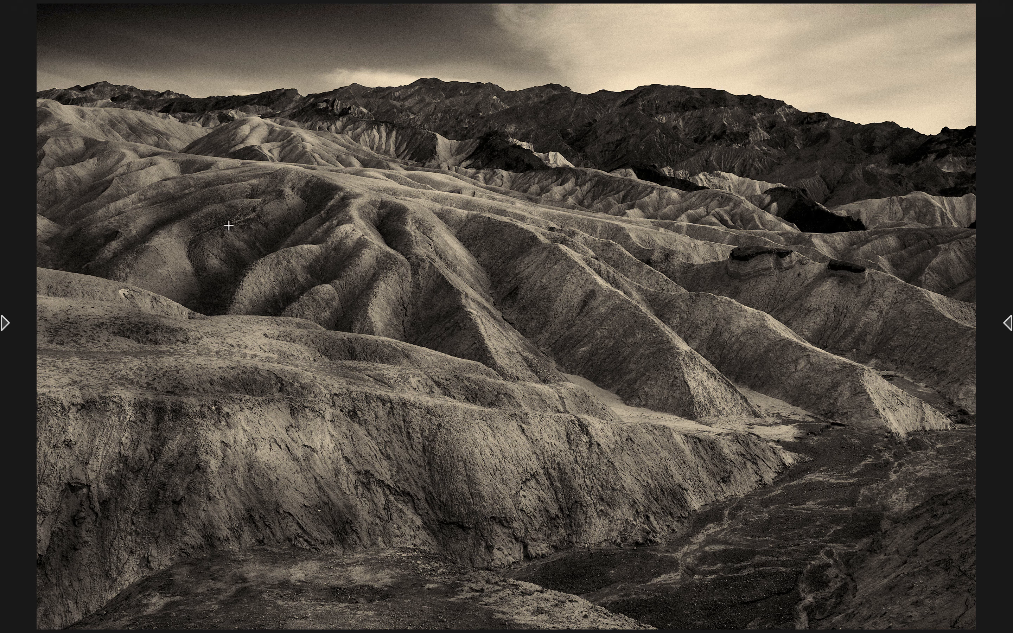
mouse_move(146, 4)
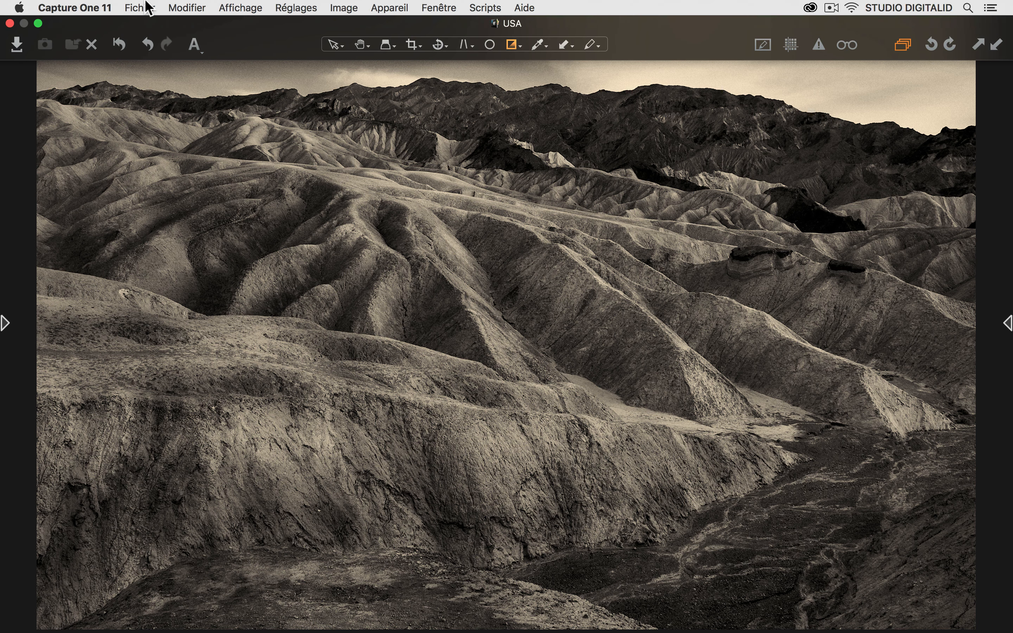
click(38, 23)
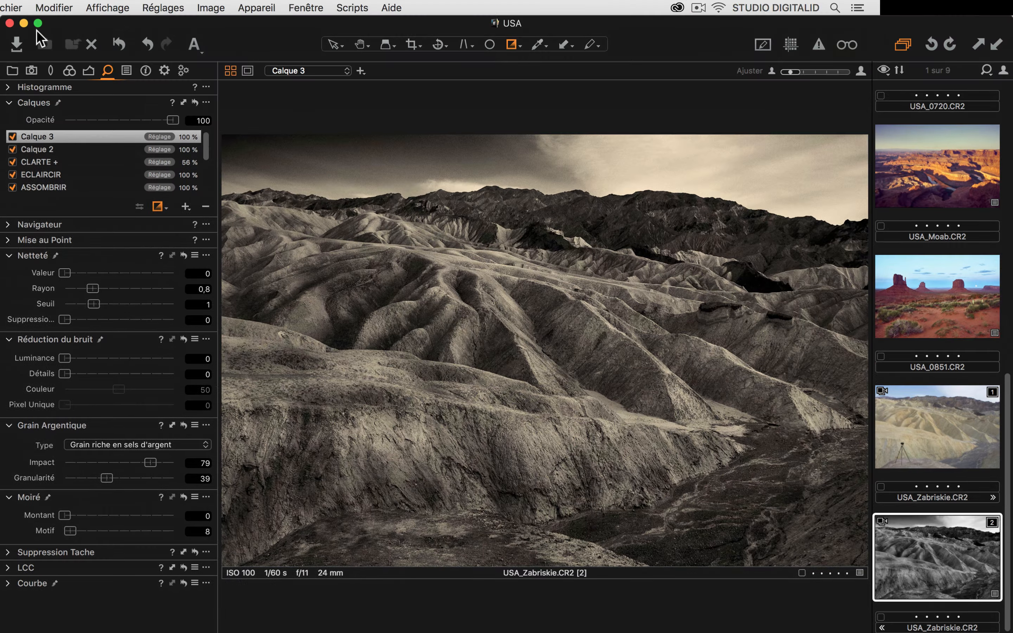